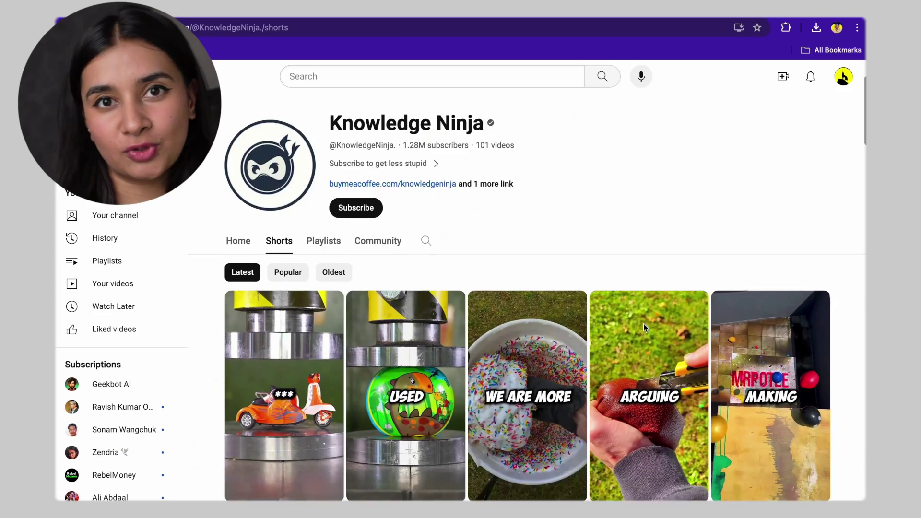
Scroll the BrainBlud channel's Shorts to the 'Unethical Hacks You Shouldn't Use' short.
scroll(644, 327, down, 3)
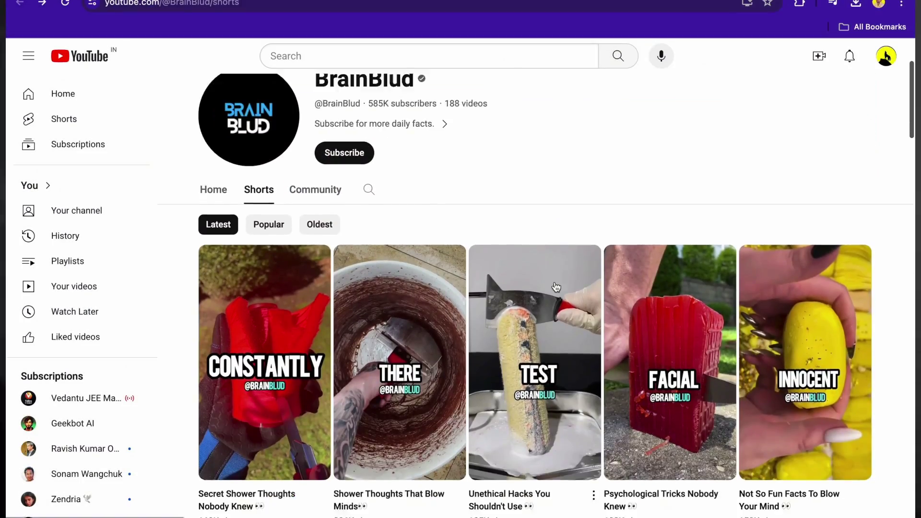
scroll(557, 286, down, 3)
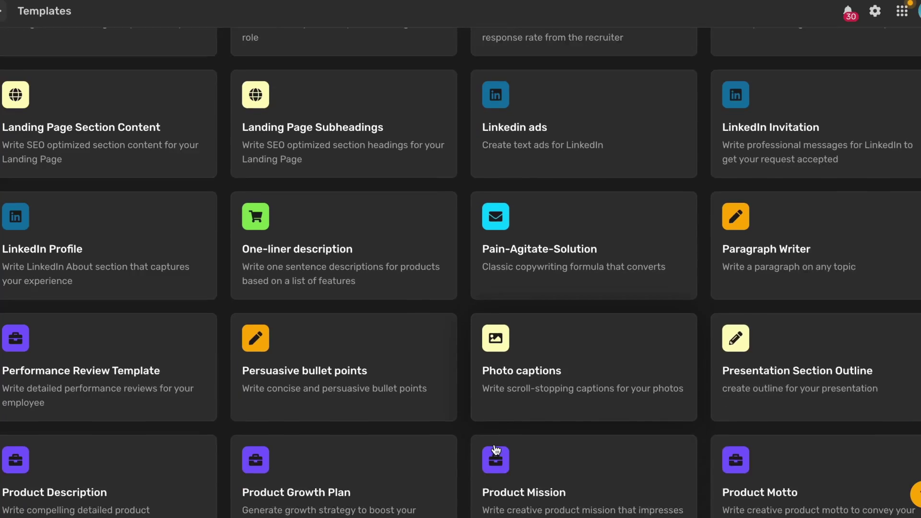
Open the TikTok/Reels Script template, paste the '7 unethical life hacks' title and show Advanced settings.
scroll(495, 448, down, 8)
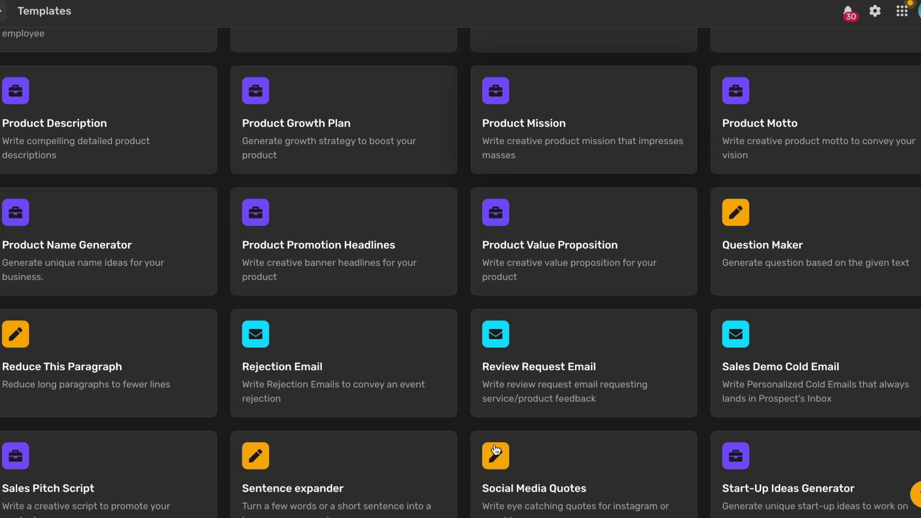
scroll(496, 448, down, 7)
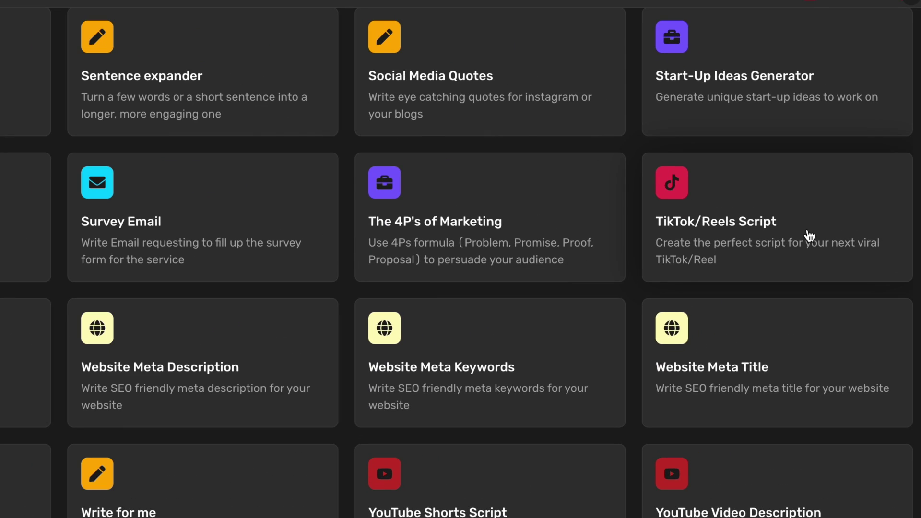
click(809, 236)
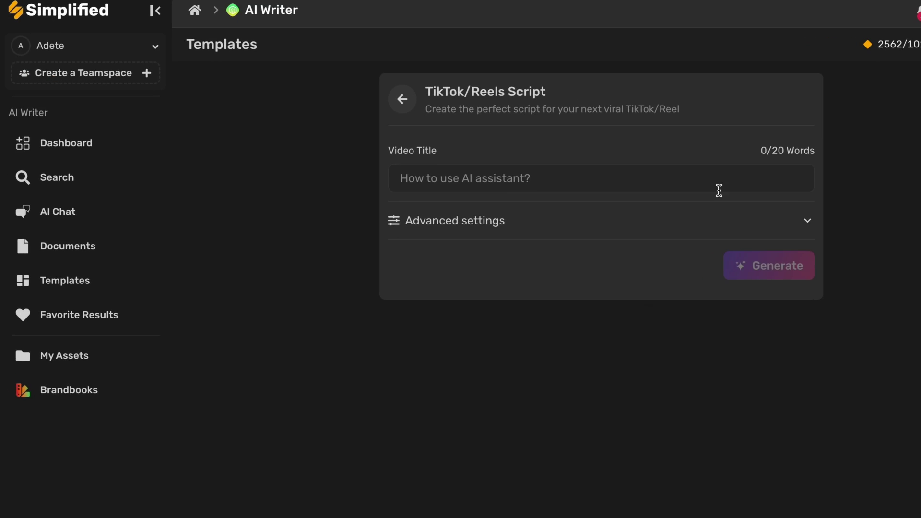
click(516, 178)
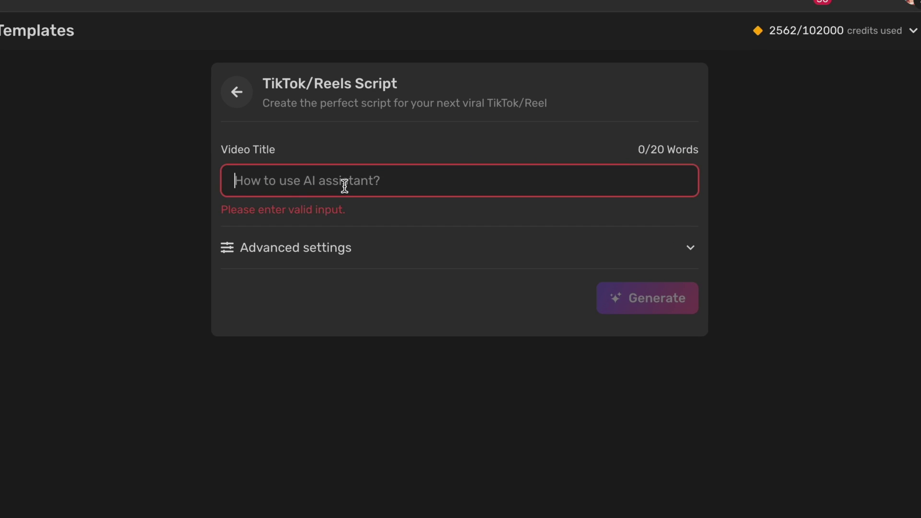
text(Unethical life hacks)
click(337, 236)
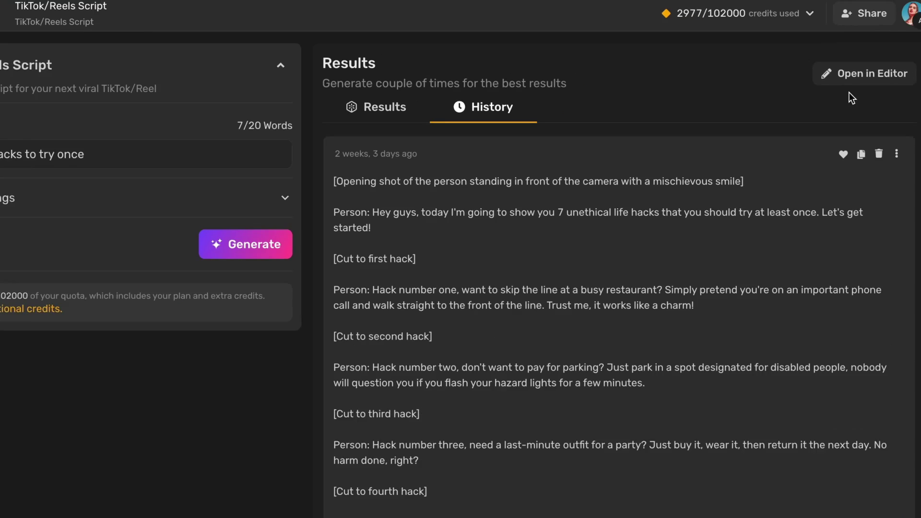
Edit the script into one-line hacks like 'Put Cheap Wine in expensive bottles', removing the opener, and copy it.
click(883, 66)
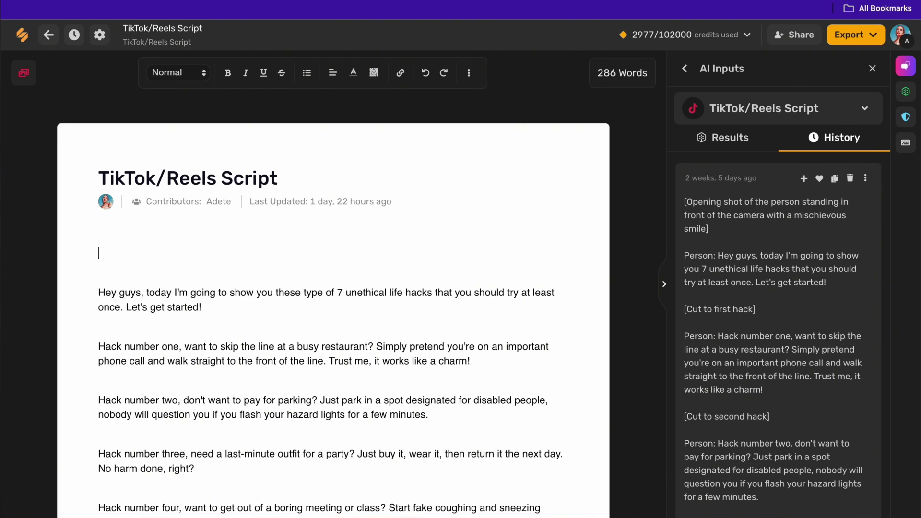
text(Put Cheap Wine in expensive bo)
drag(145, 273, 98, 273)
key(BackSpace)
key(BackSpace)
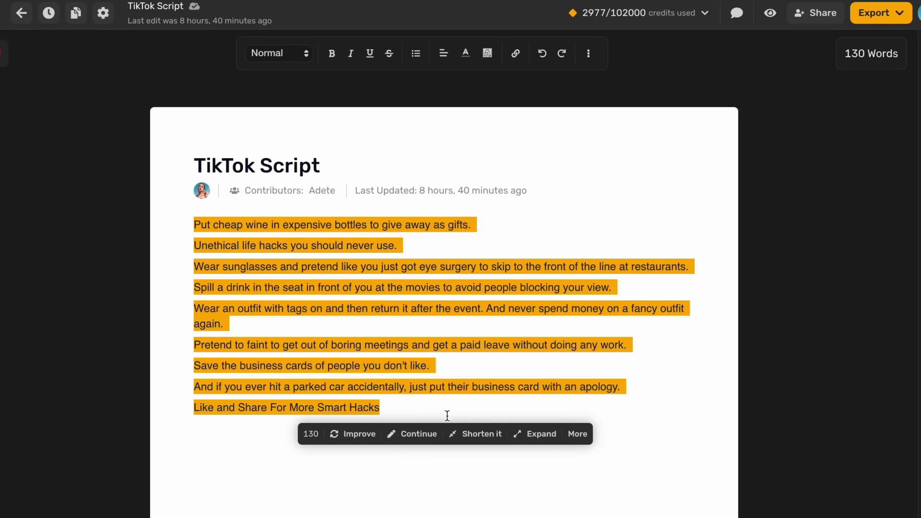
right_click(447, 415)
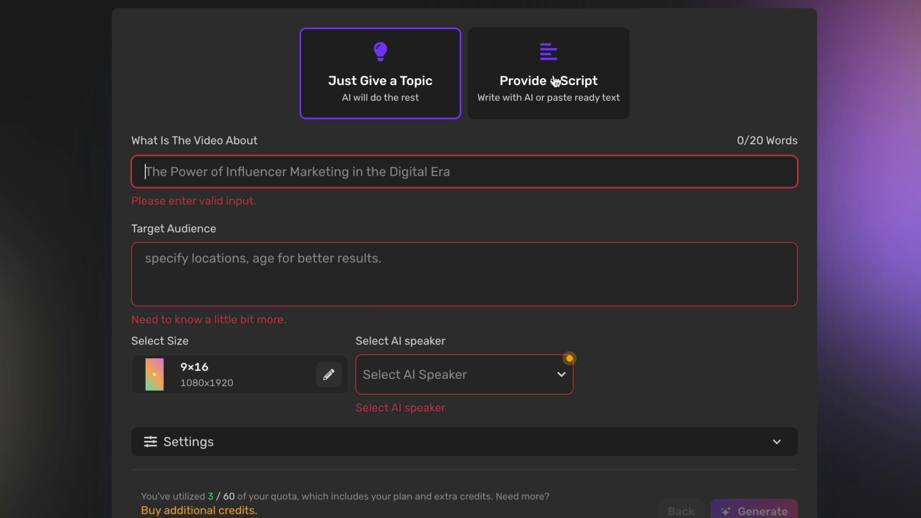
Choose Provide a Script and set the video size to vertical 9x16 (1080x1920).
click(555, 82)
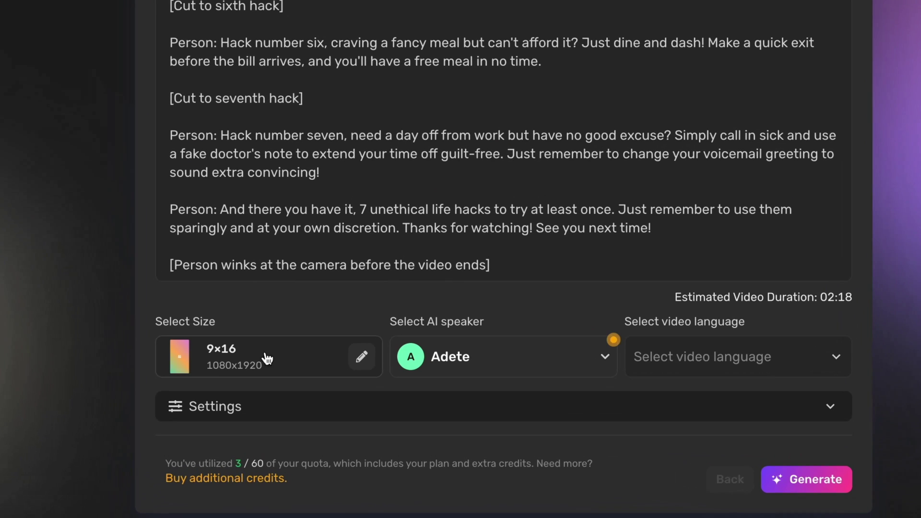
click(291, 367)
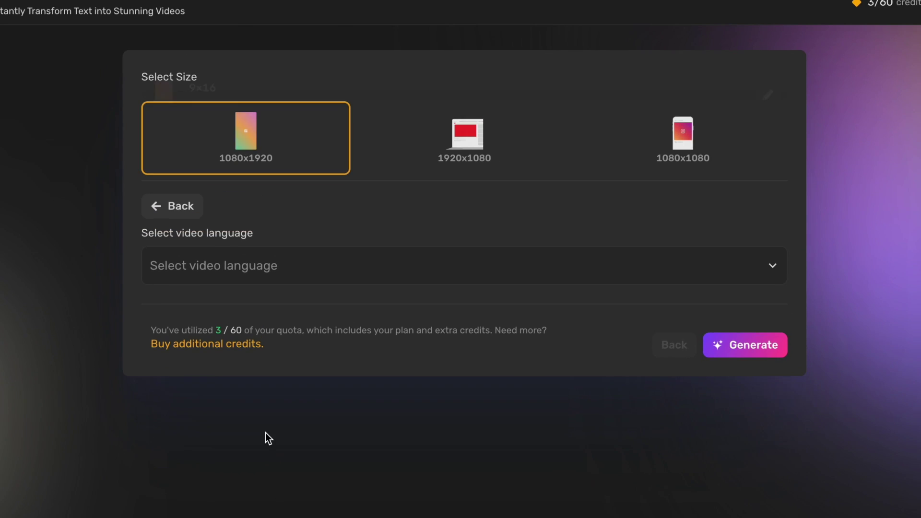
click(246, 153)
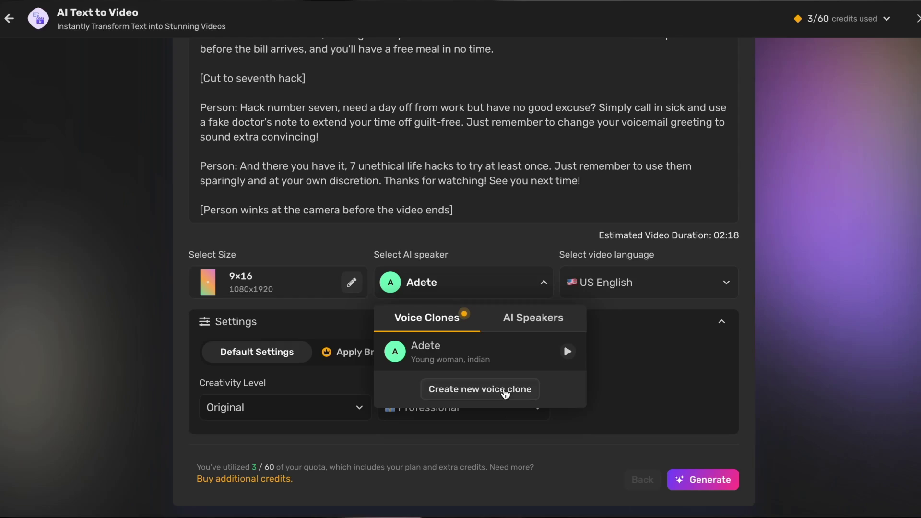
Start a new voice clone and continue to recording the voice sample.
click(514, 390)
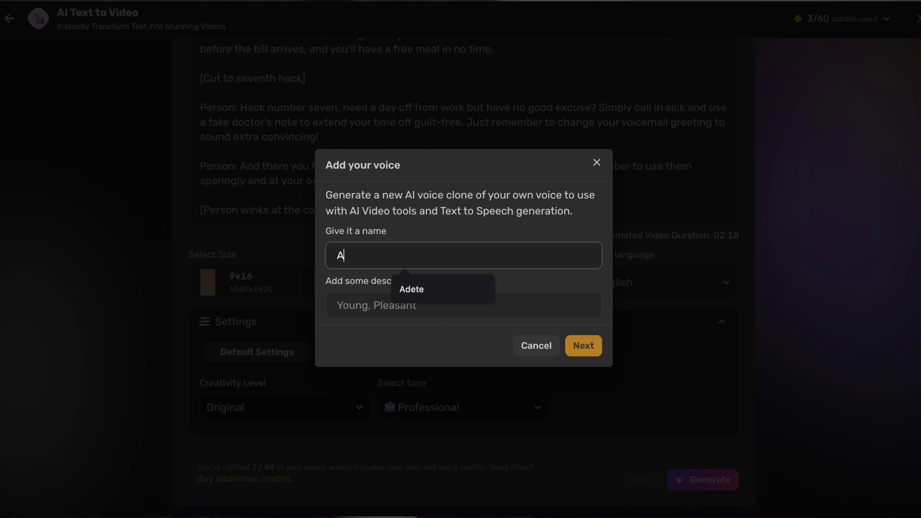
key(Return)
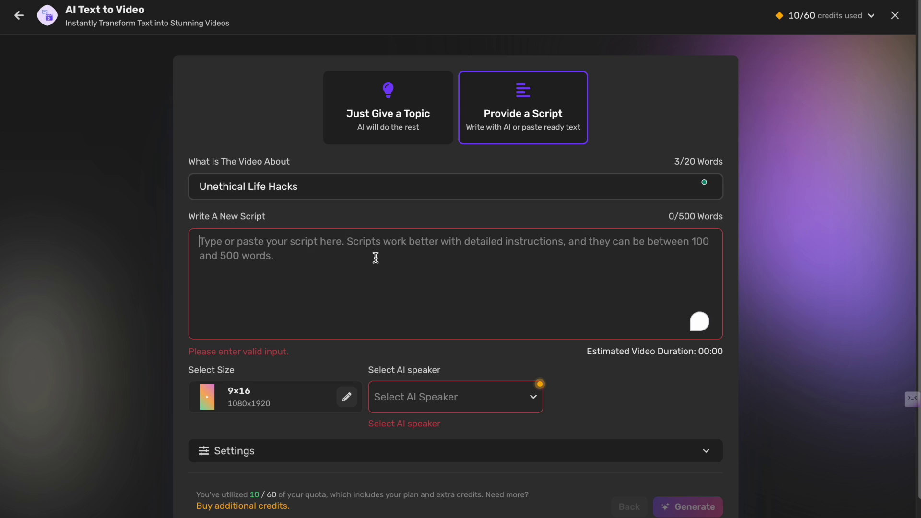
Paste the hack script, set the language to Indian English and Creativity Level to Creative.
text(Put cheap wine in expensive bottles to give away as gifts.  Unethical life hacks you should never use.  Wear sunglasses and pretend like you just got eye surgery to skip to the front of the line at restaurants.  Spill a drink in the seat in front of you at the movies to avoid people blocking your view.  Wear an outfit with tags on and then return it after the event. And never spend money on a fancy outfit again.  Pretend to faint to get out of boring meetings and get a paid leave without doing any work.  Save the business cards of people you don't like.  And if you ever hit a parked car accidentally, just put their business card with an apology.  Like and Share For More Smart Hacks)
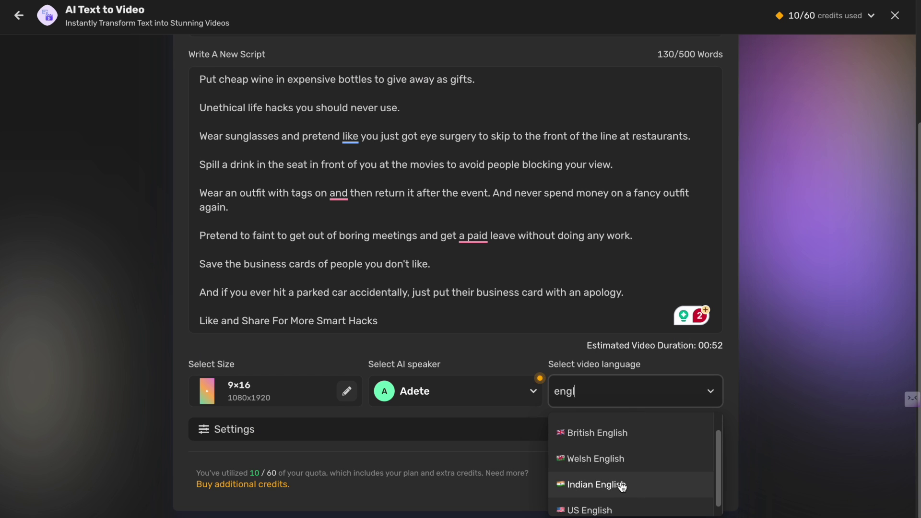
click(622, 485)
click(394, 433)
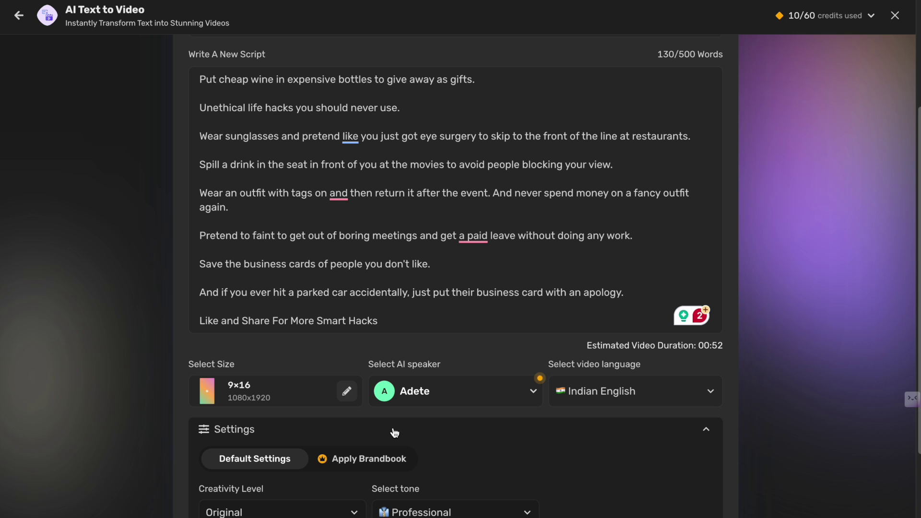
scroll(307, 384, down, 2)
click(288, 415)
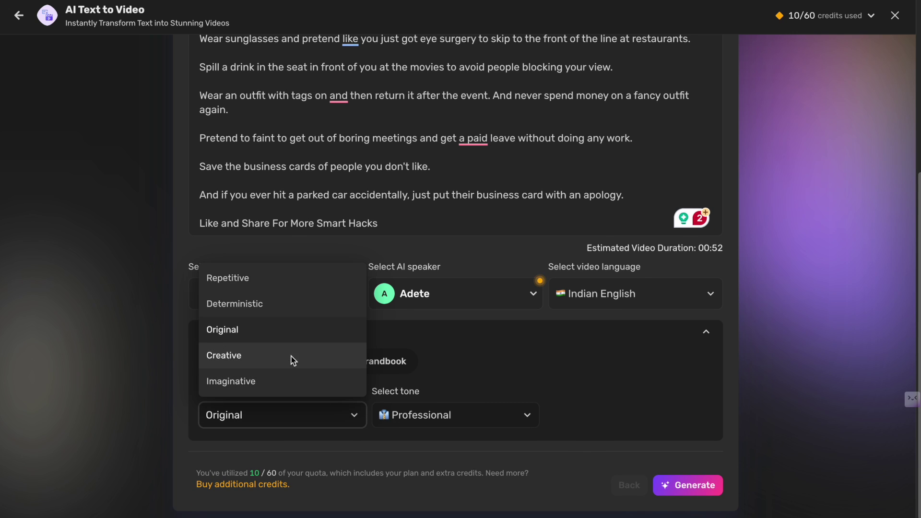
click(293, 360)
click(422, 415)
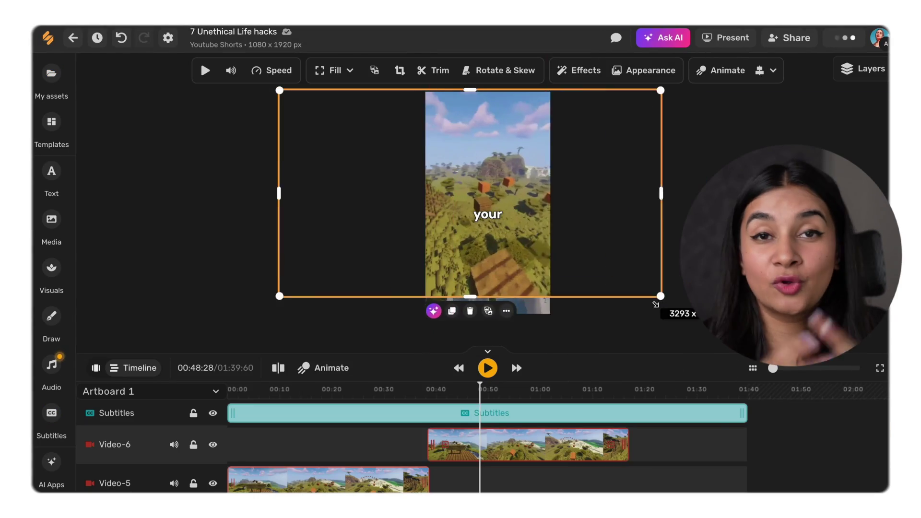
Enlarge the subtitle box on the parkour video by dragging its corner handle.
drag(656, 304, 679, 321)
key(Escape)
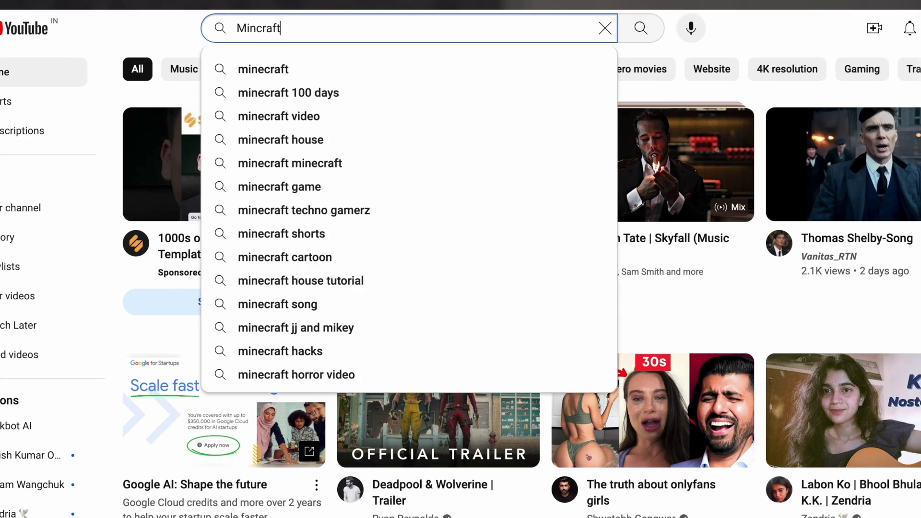
Search YouTube for 'minecraft parkour gameplay no copyright' and browse the results.
text(parkour)
key(Down)
key(Return)
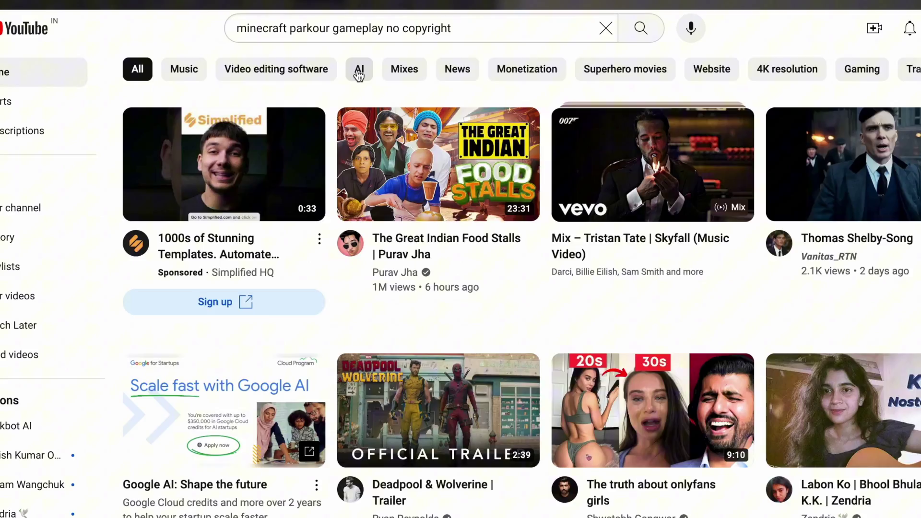
scroll(580, 393, down, 4)
scroll(580, 389, down, 15)
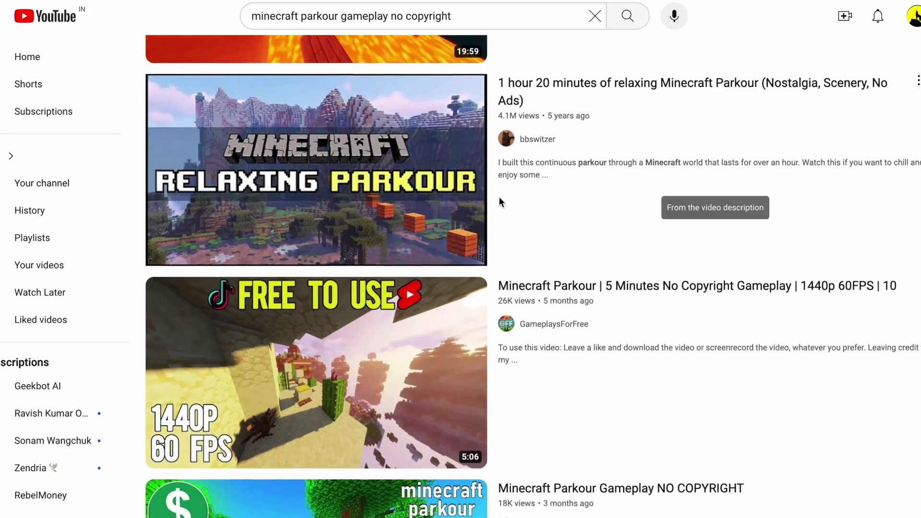
Open the 1-hour relaxing Minecraft Parkour video and copy its share link.
click(357, 212)
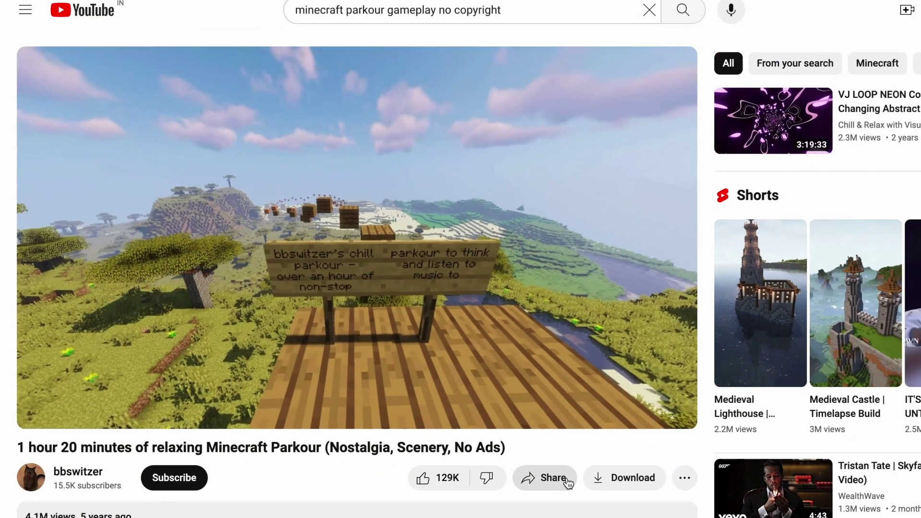
scroll(252, 260, down, 5)
click(44, 348)
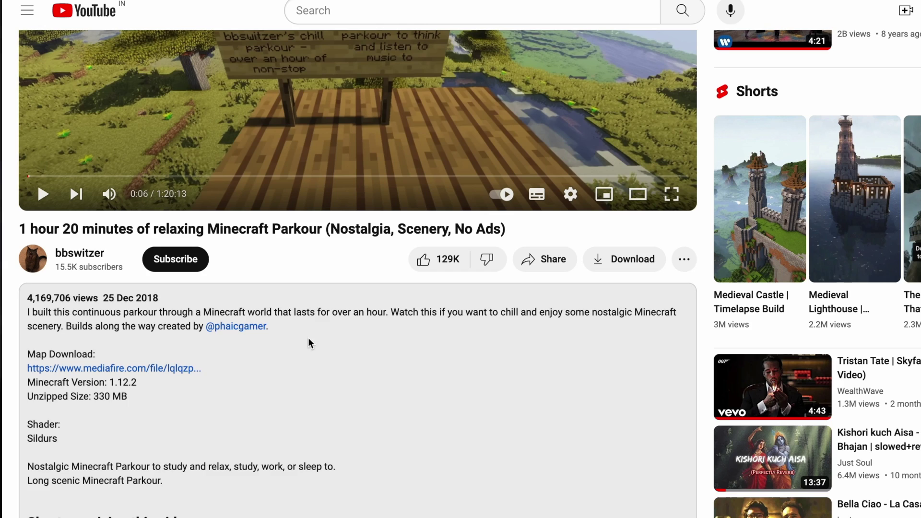
scroll(360, 339, down, 8)
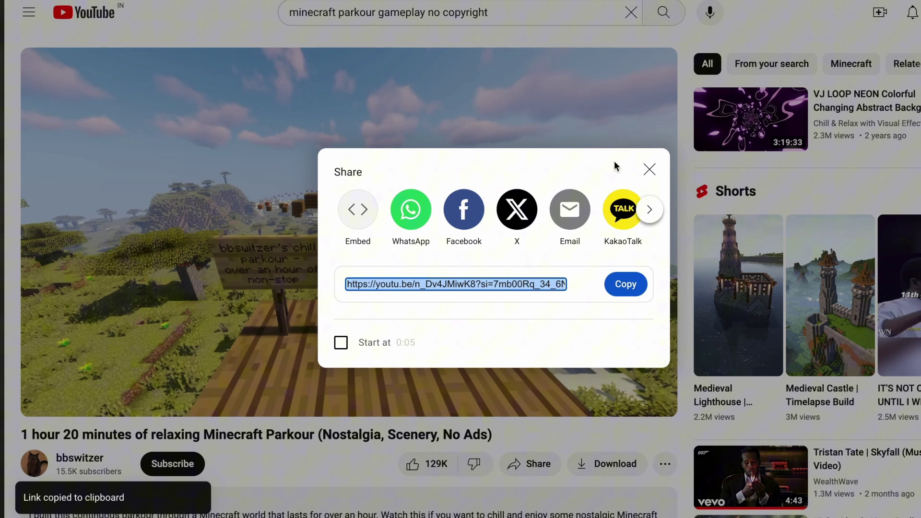
click(650, 169)
Paste the parkour video's YouTube link into the ssyoutube.com link field in a new tab.
key(ctrl+t)
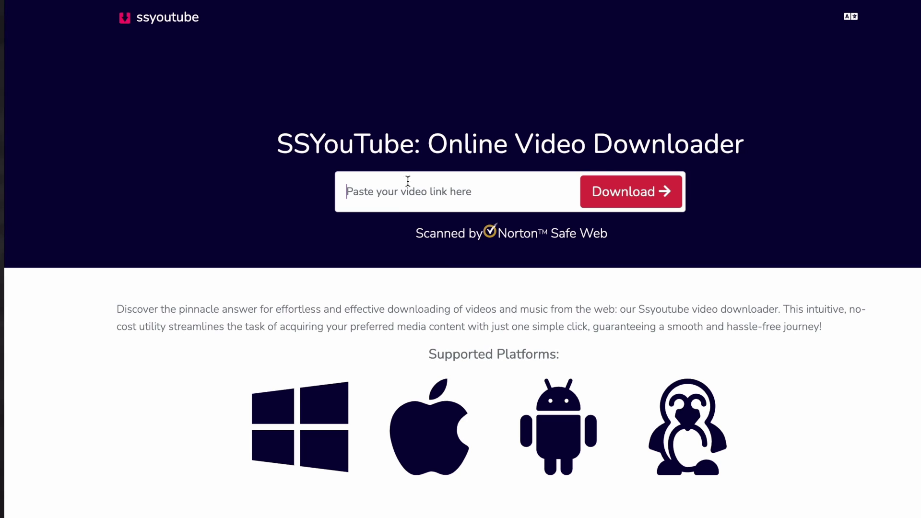
click(398, 207)
key(ctrl+v)
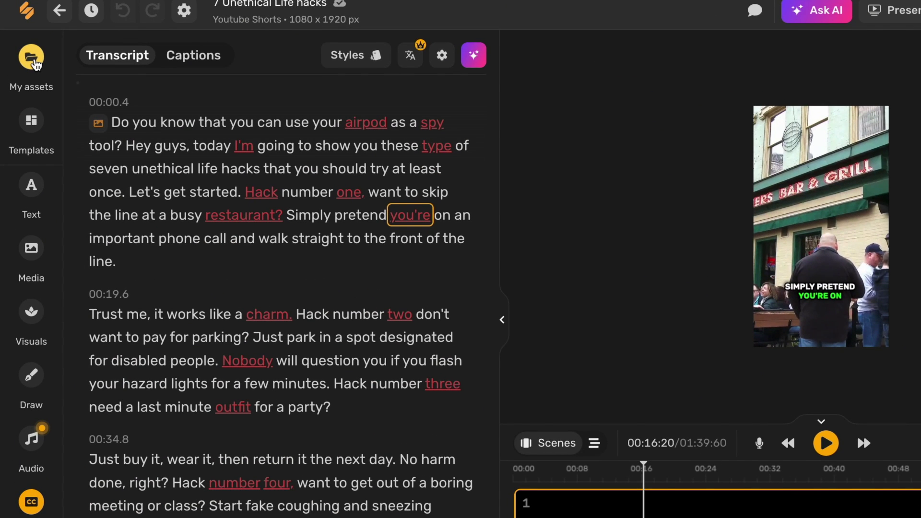
Upload the Minecraft parkour screen recording to My assets and add it to the project as Video-5.
click(32, 58)
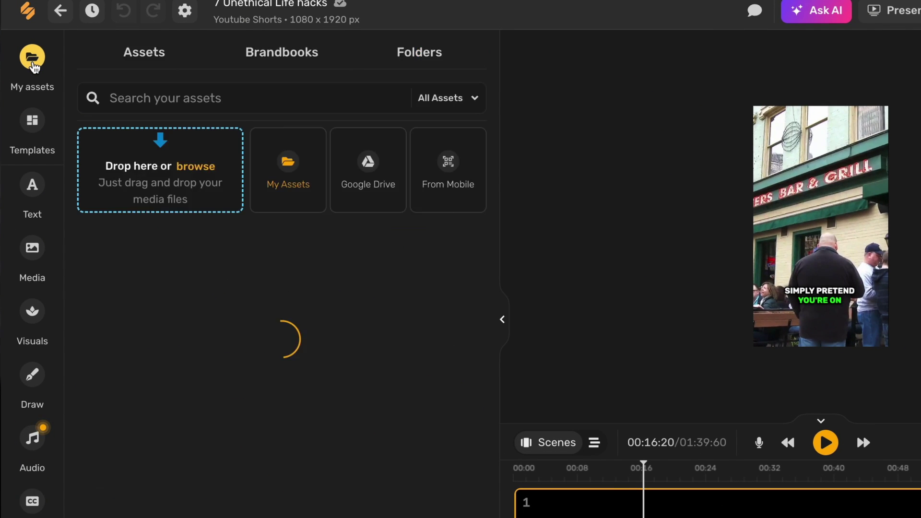
mouse_move(144, 304)
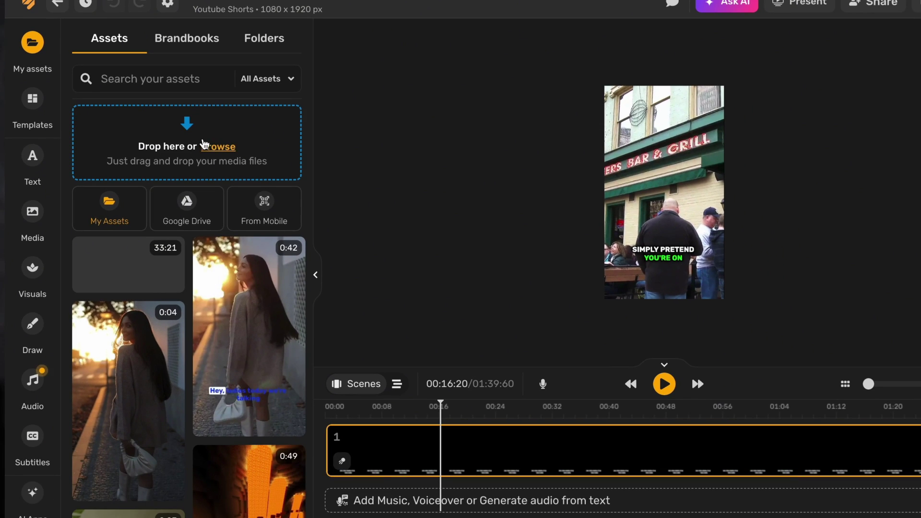
click(225, 149)
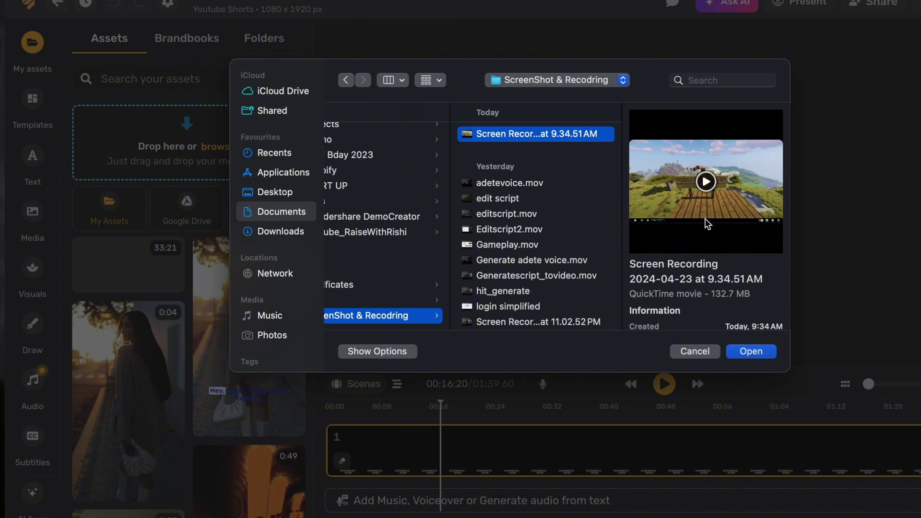
click(751, 352)
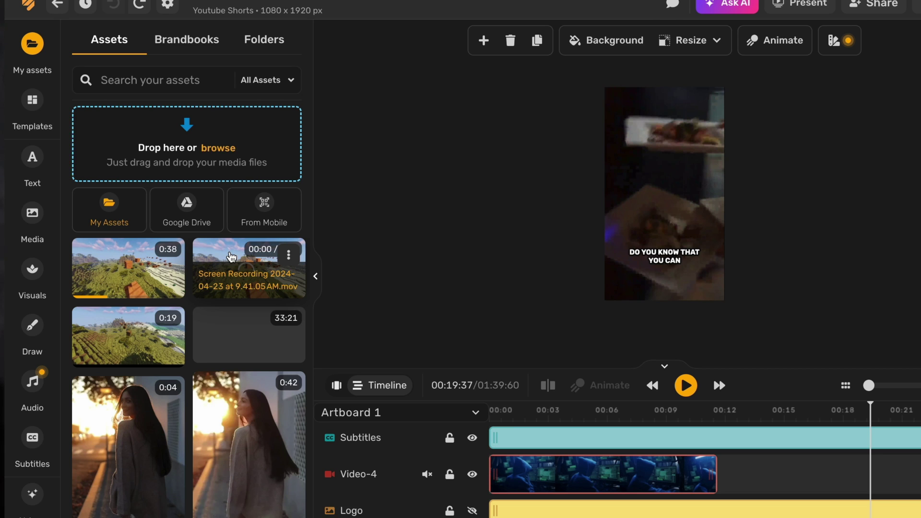
click(230, 257)
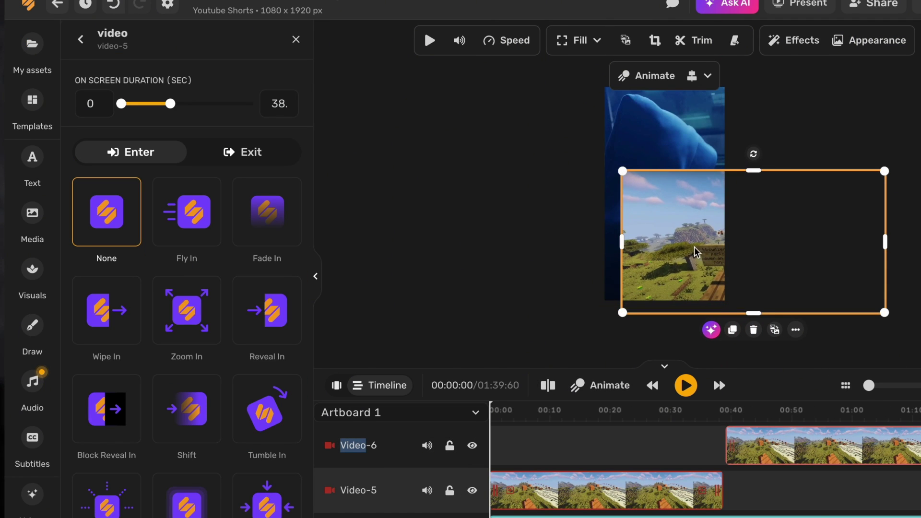
Move and enlarge the Minecraft clip to cover the 9:16 frame, then preview playback.
drag(696, 251, 606, 173)
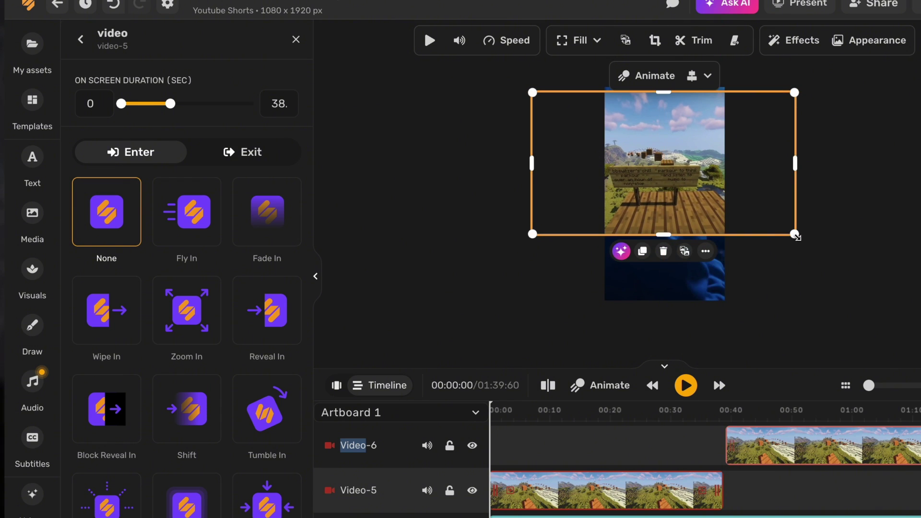
drag(795, 235, 898, 316)
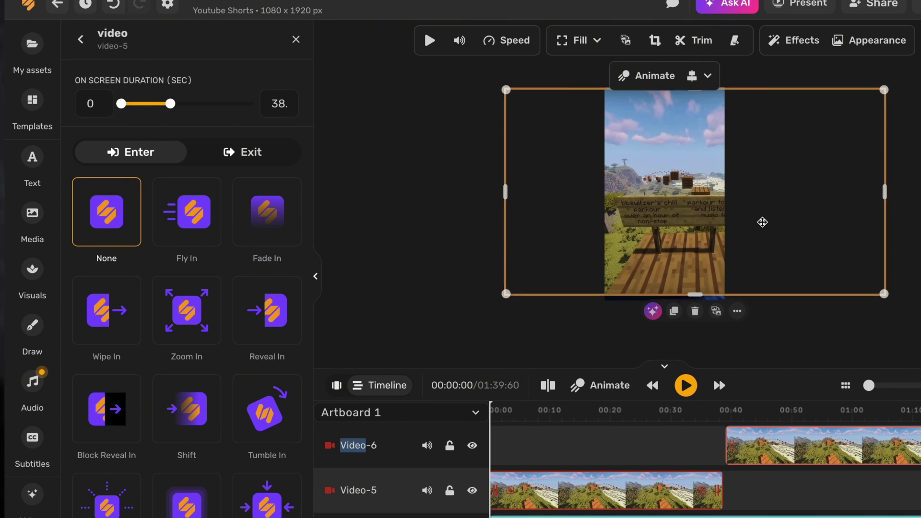
drag(762, 222, 730, 223)
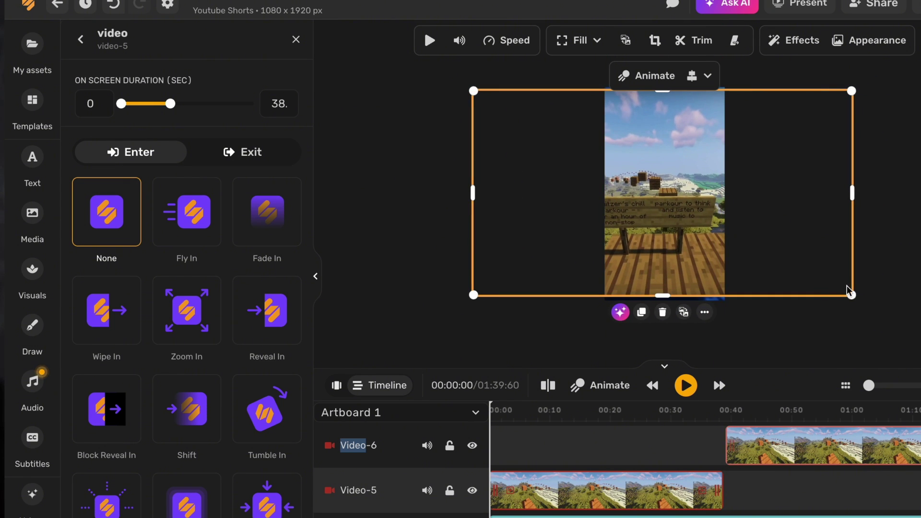
drag(663, 295, 663, 302)
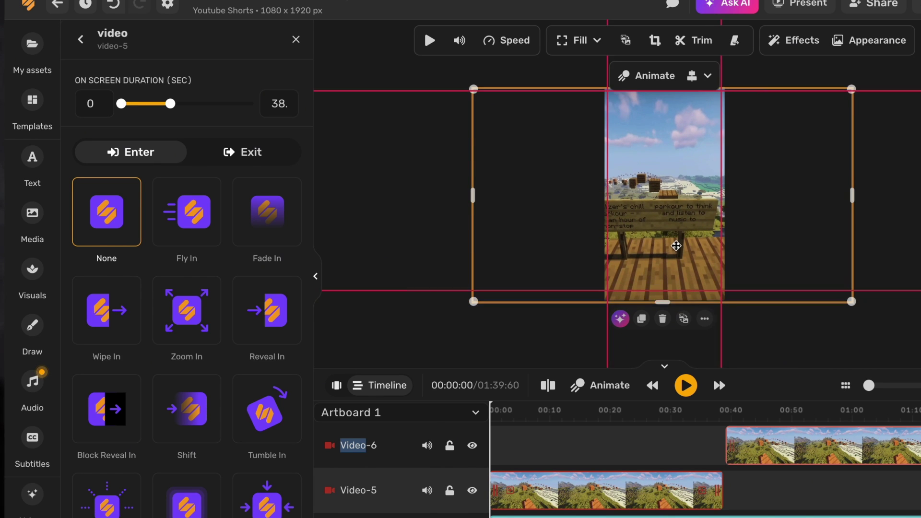
key(space)
right_click(663, 213)
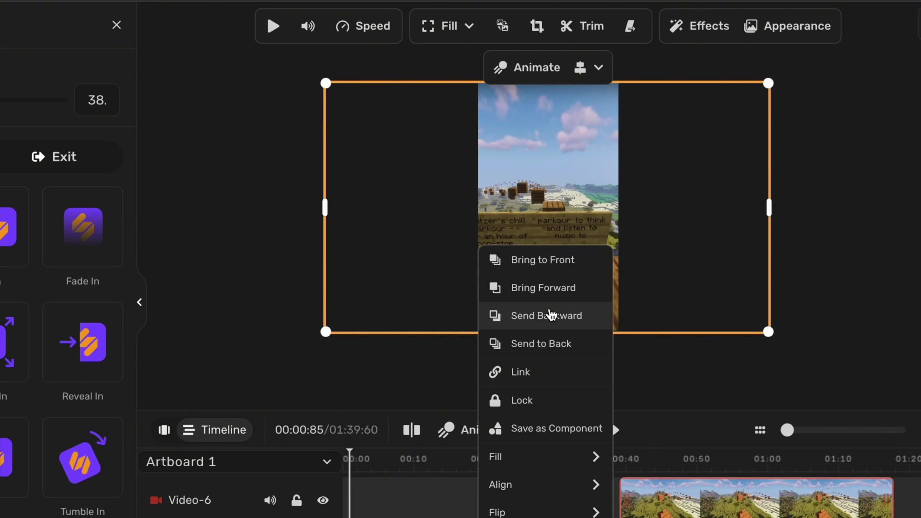
Send the Minecraft video behind the subtitles and slide Video-6 left to start where Video-5 ends.
click(551, 315)
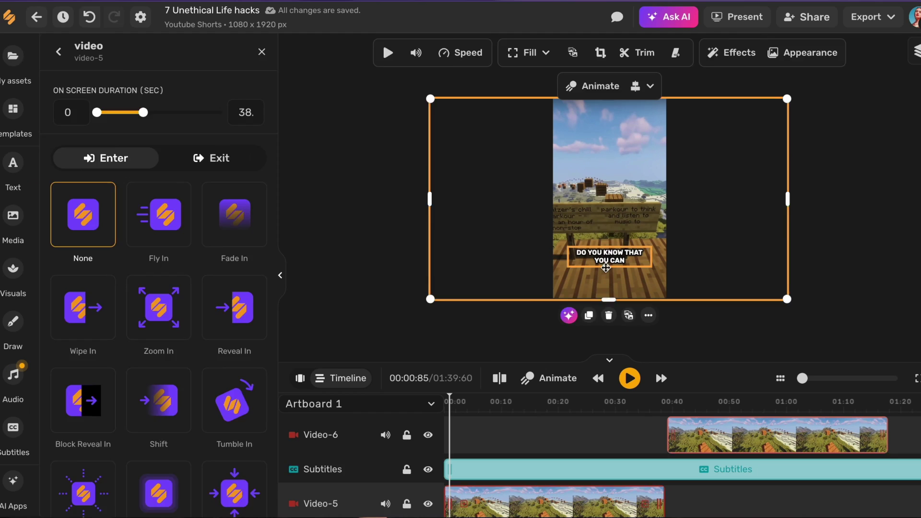
click(284, 251)
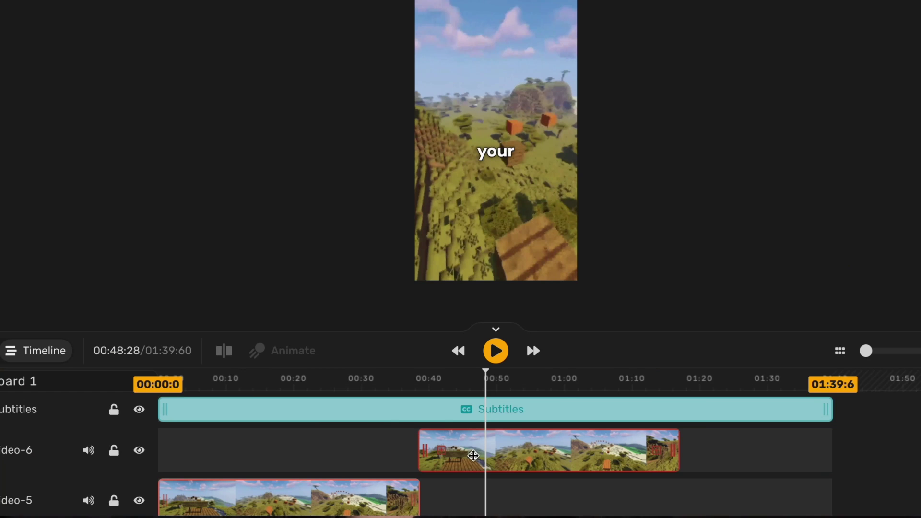
drag(473, 457, 342, 457)
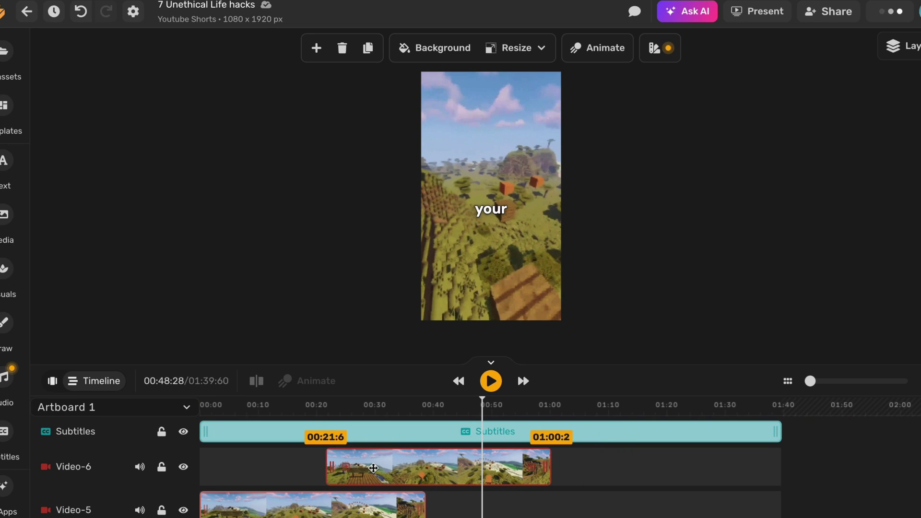
drag(427, 448, 516, 468)
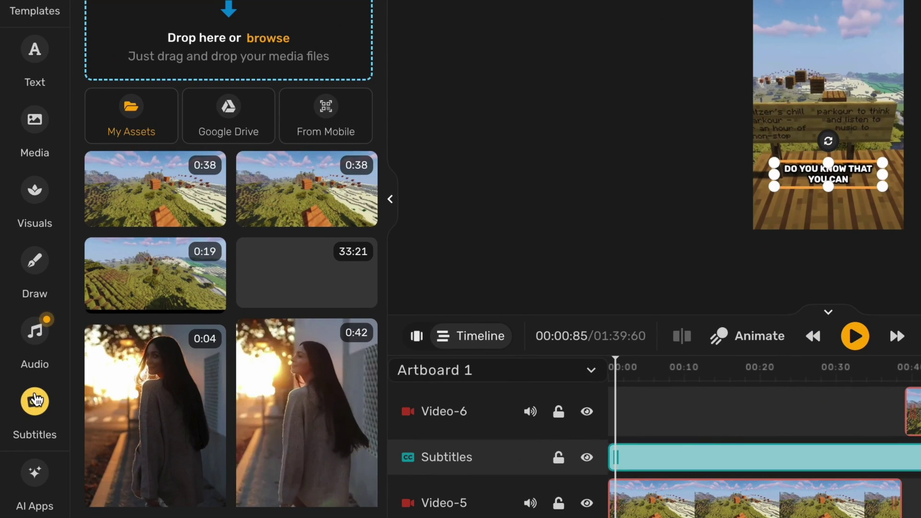
Apply the plain white 'Simplified' subtitle style preset to the captions.
click(34, 401)
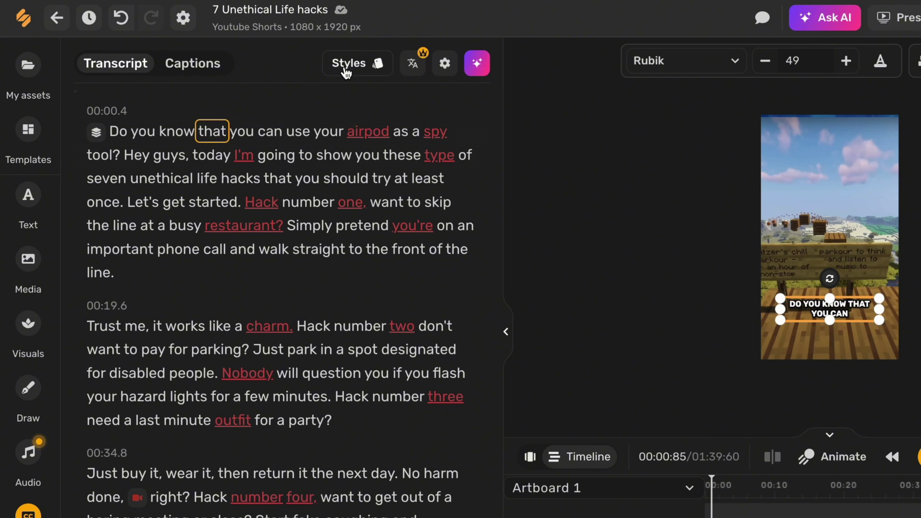
click(346, 70)
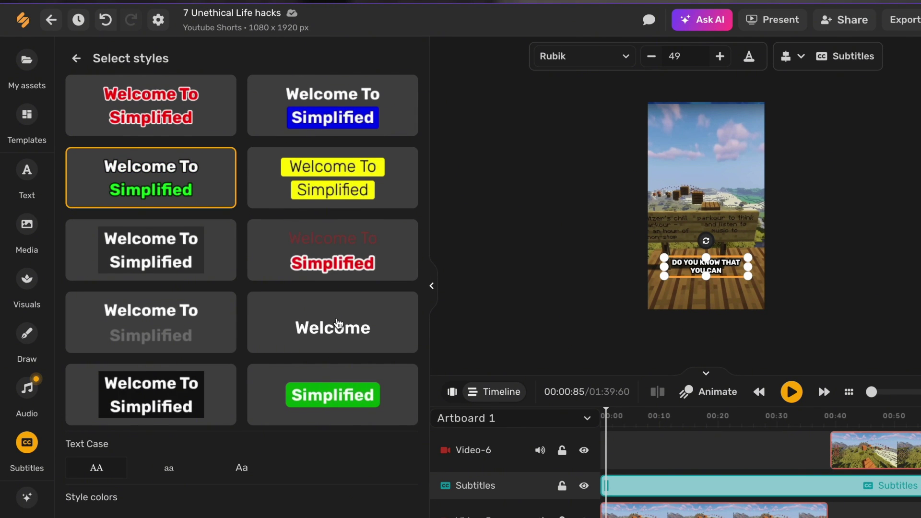
scroll(337, 324, down, 1)
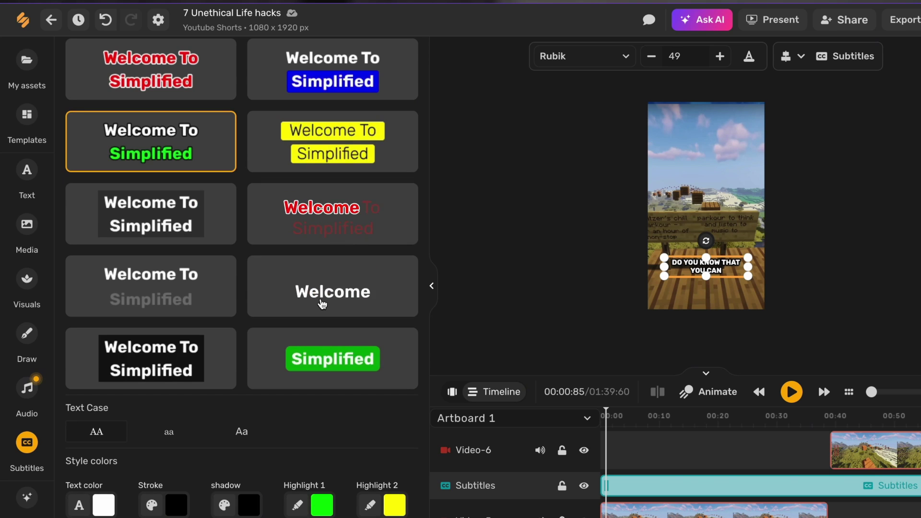
click(323, 304)
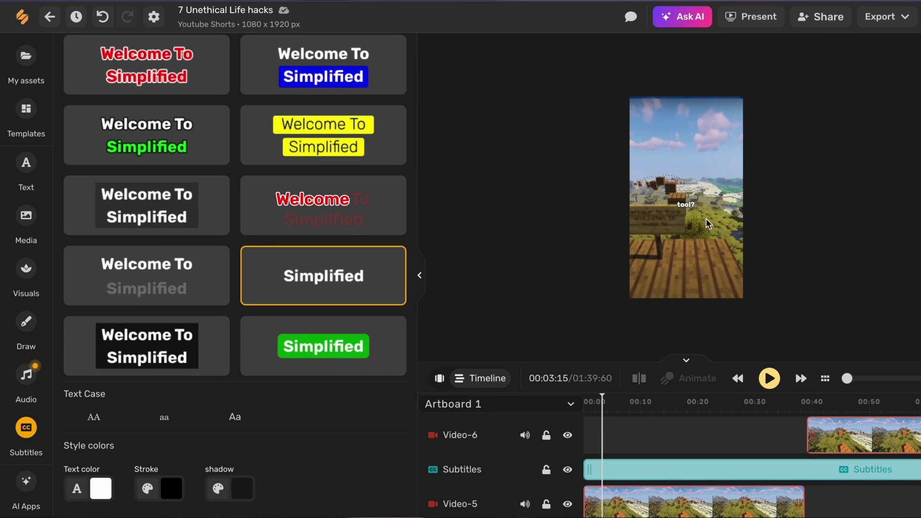
Change the subtitle font to DM Sans Bold.
click(689, 210)
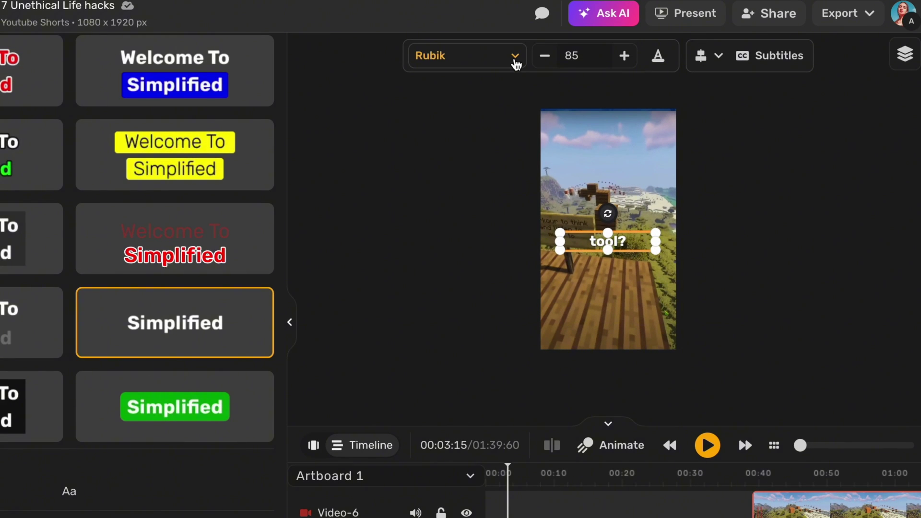
click(515, 60)
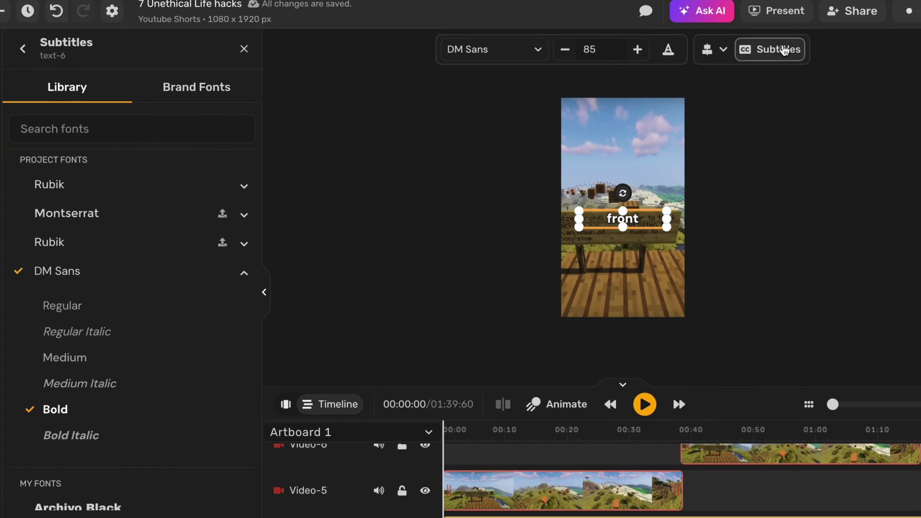
click(815, 53)
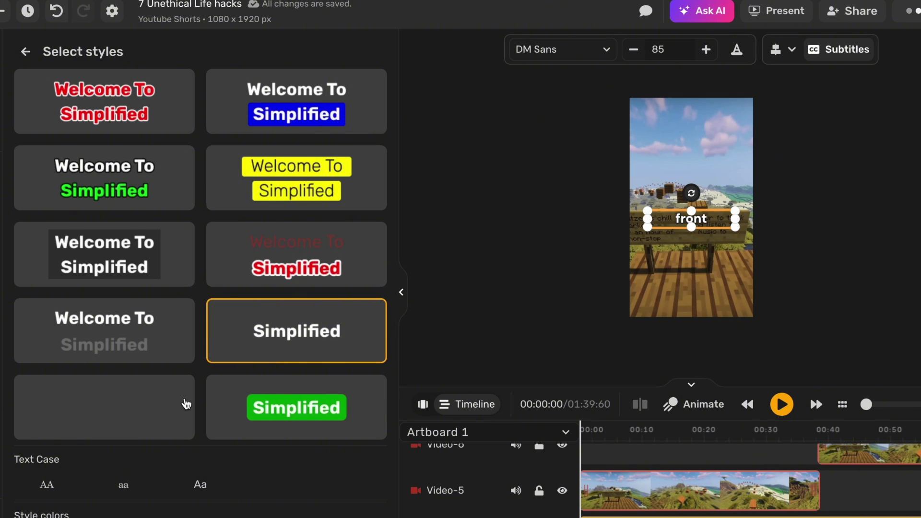
scroll(186, 405, down, 1)
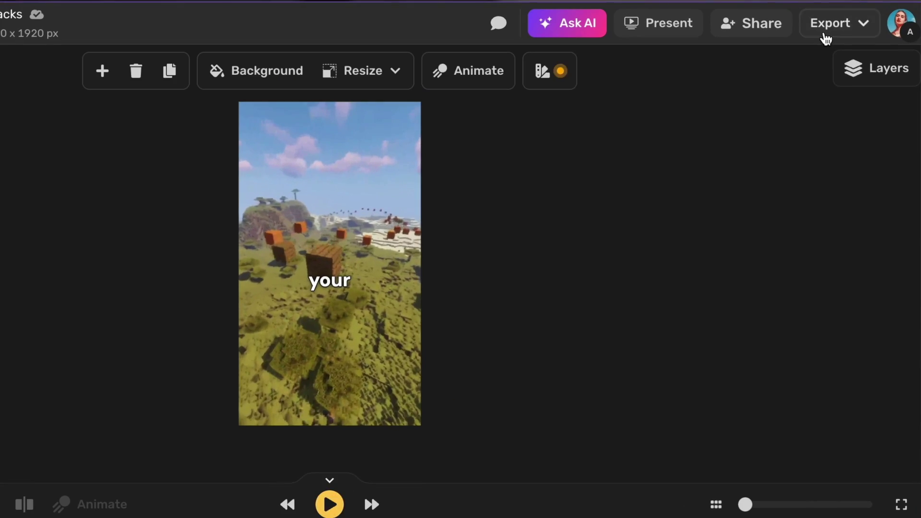
Open the Export dropdown to reveal the Video Download option.
click(854, 23)
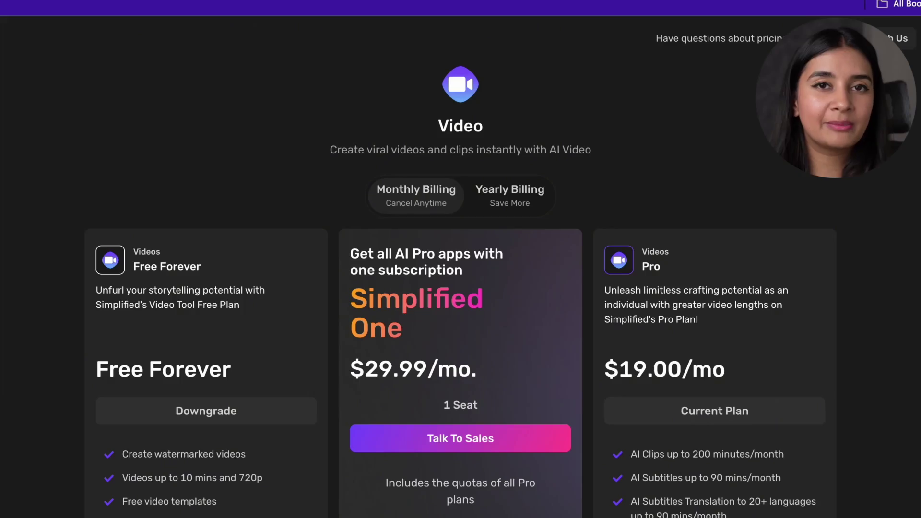
Scroll down the Video pricing page to compare Free Forever, Simplified One and Pro.
scroll(461, 288, down, 3)
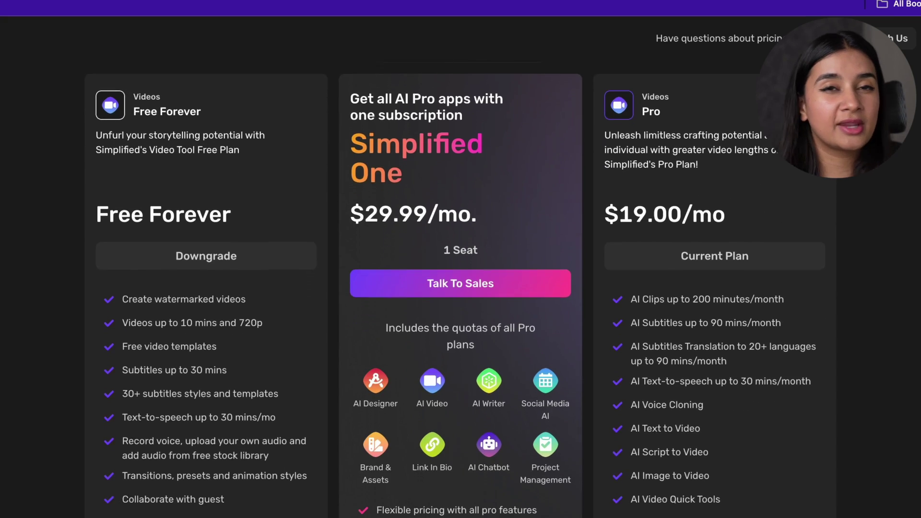